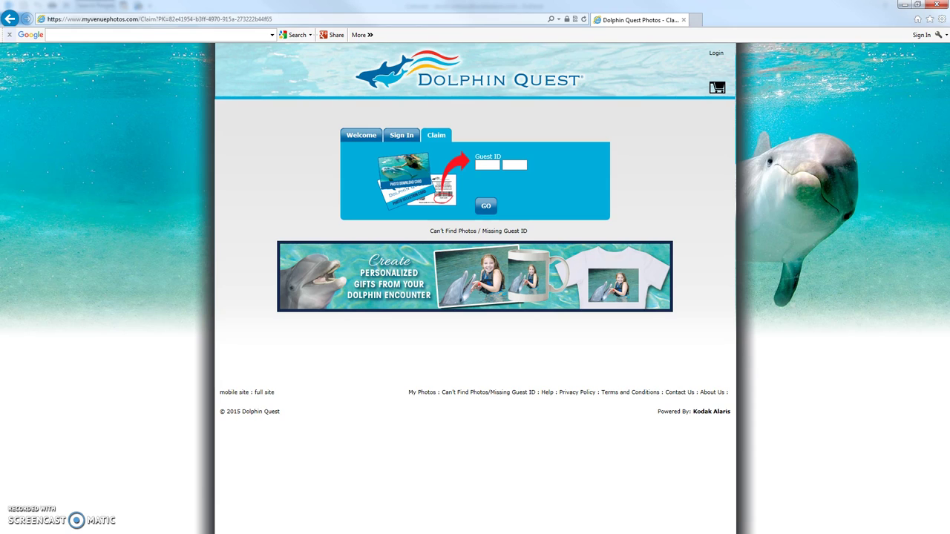
Step: Enter the two-part guest ID from the photo download card and submit it with GO
left_click(82, 448)
left_click(487, 164)
left_click(486, 208)
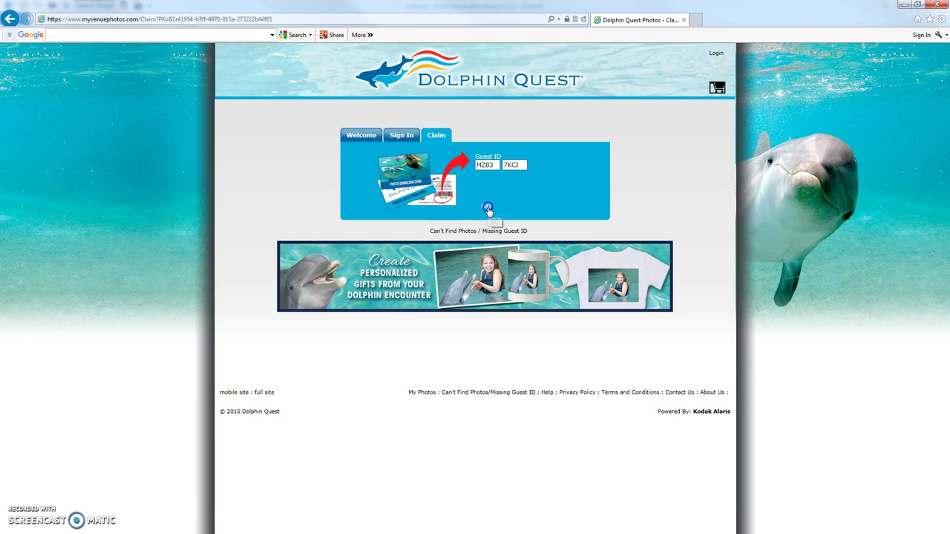
Step: Choose Create Account on the sign-in prompt instead of signing in
left_click(435, 250)
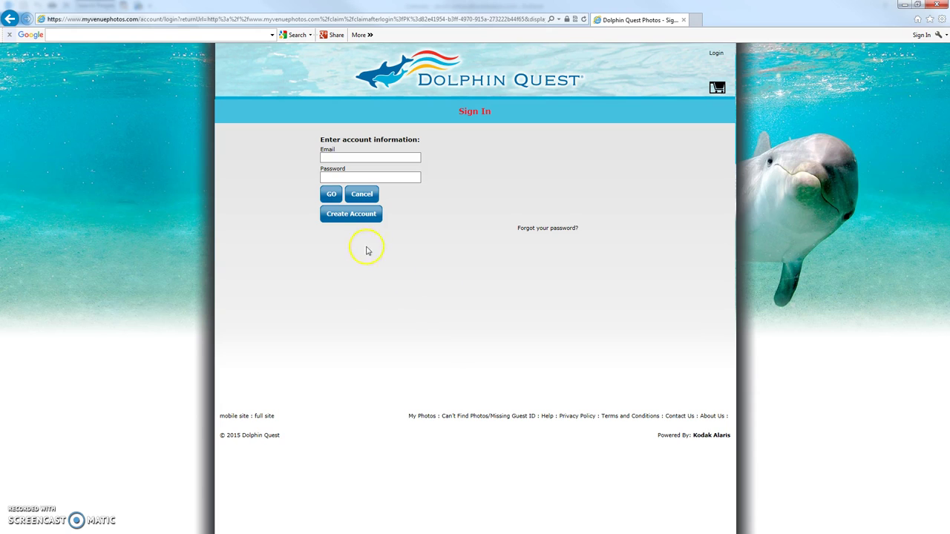
left_click(365, 220)
Step: Fill in the account holder's first name and last name, moving on to the Email field
left_click(330, 166)
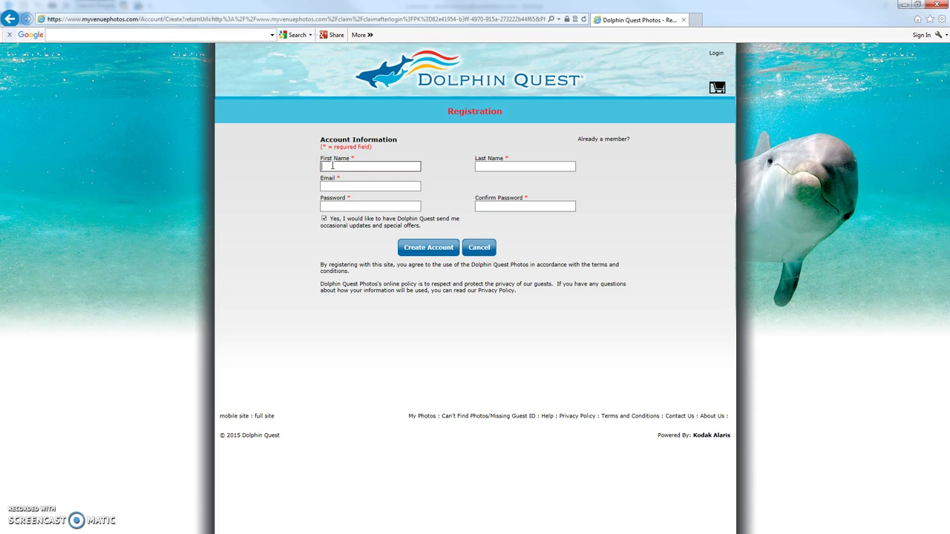
type("Dave")
key("Tab")
type("C")
key("Tab")
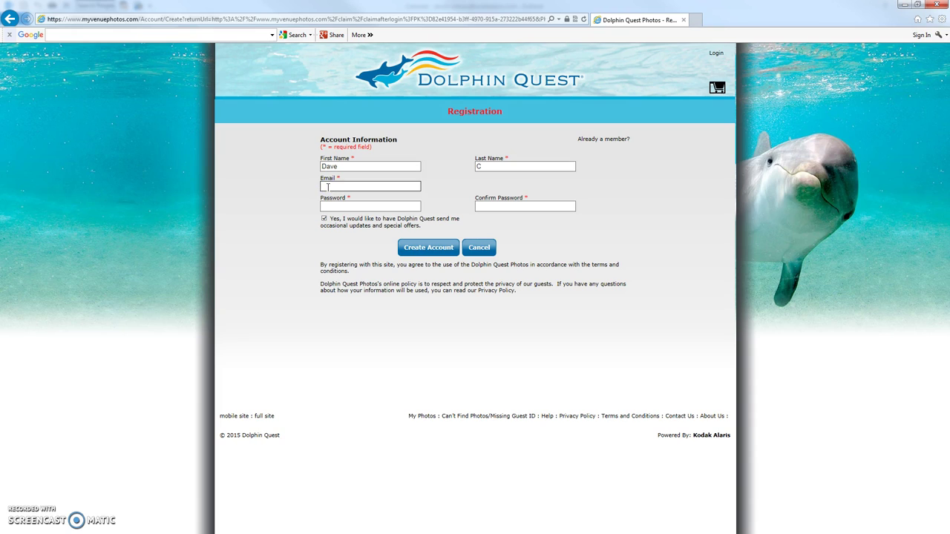
Step: Enter the email address and the account password, retyping the password after a false start
key("Tab")
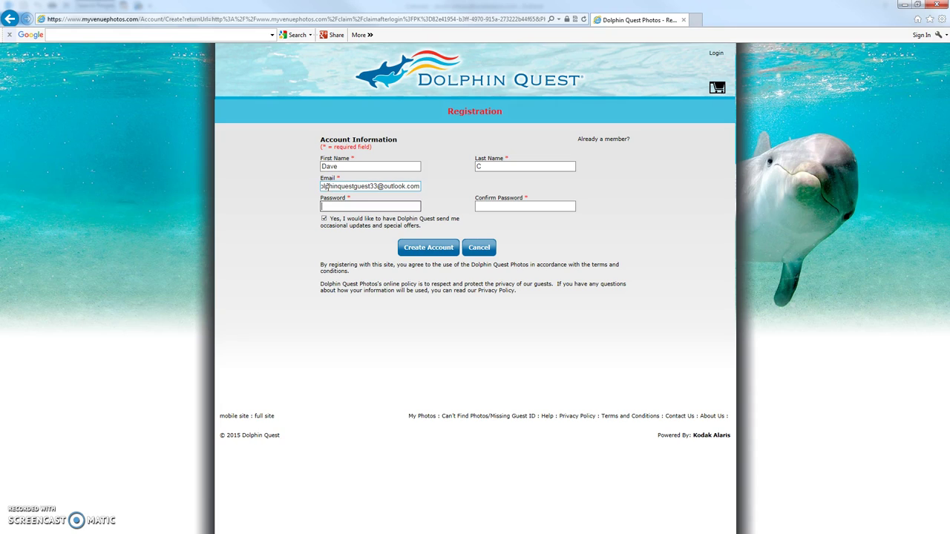
type("•••")
key("BackSpace")
key("BackSpace")
key("BackSpace")
type("••••••••")
key("Tab")
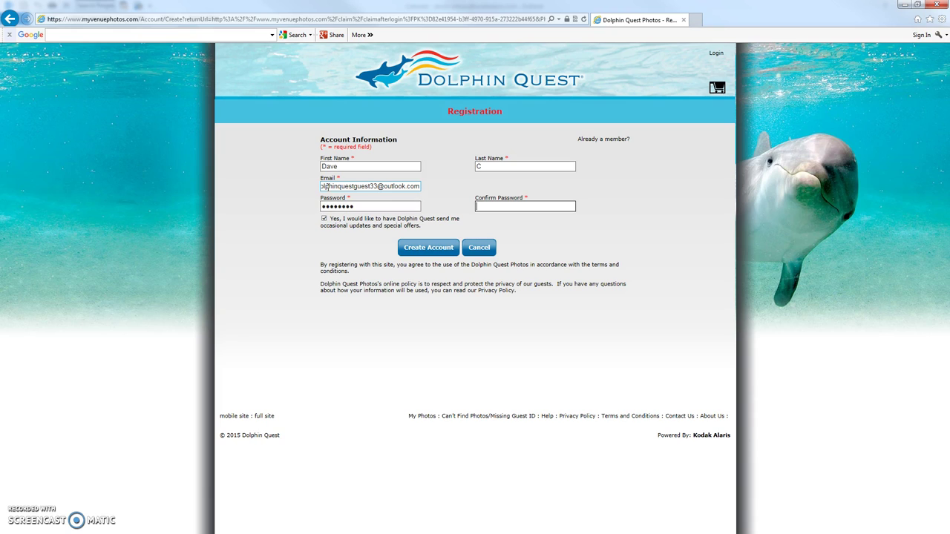
type("••••••••")
Step: Check the entered email address from its start to its end
left_click(387, 187)
key("Home")
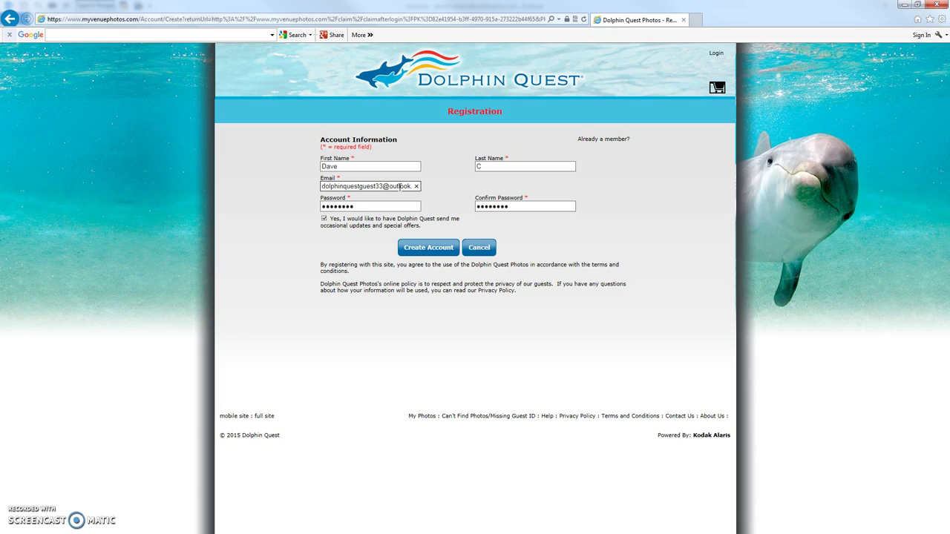
key("End")
Step: Submit the registration to create the account and load My Photos
left_click(435, 249)
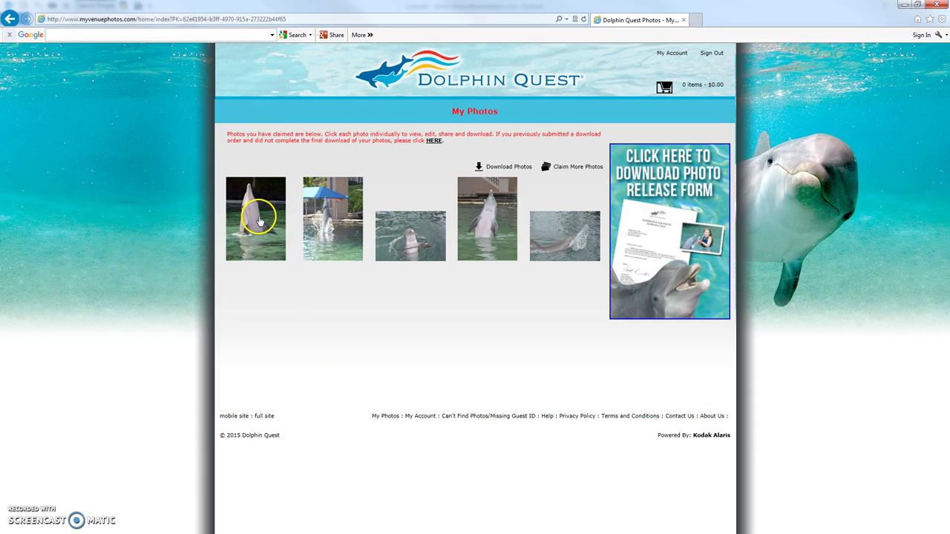
Step: Open the first dolphin photo's Photo Options and browse its border, sticker and print choices
left_click(260, 233)
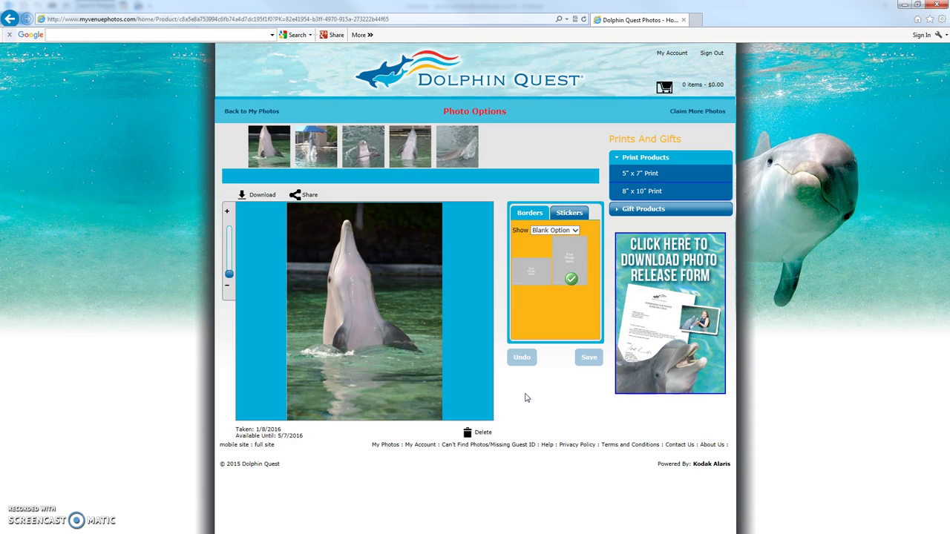
left_click(524, 398)
left_click(346, 226)
left_click(548, 404)
left_click(562, 409)
left_click(562, 410)
left_click(558, 410)
left_click(512, 388)
mouse_move(542, 391)
left_mouse_down()
mouse_move(552, 409)
mouse_move(556, 377)
mouse_move(553, 396)
mouse_move(563, 400)
mouse_move(553, 399)
left_mouse_up()
Step: Return to My Photos and claim a second guest ID to add five more photos
left_click(257, 113)
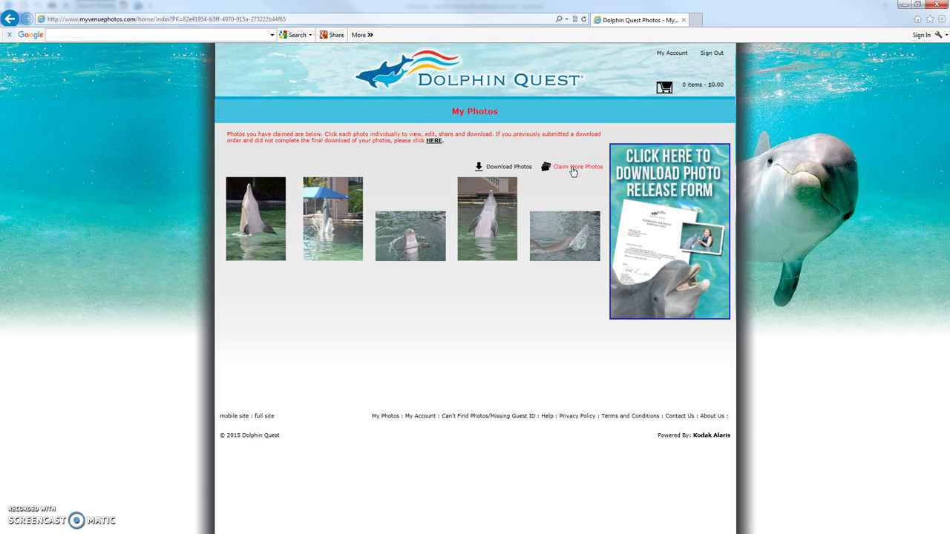
left_click(573, 168)
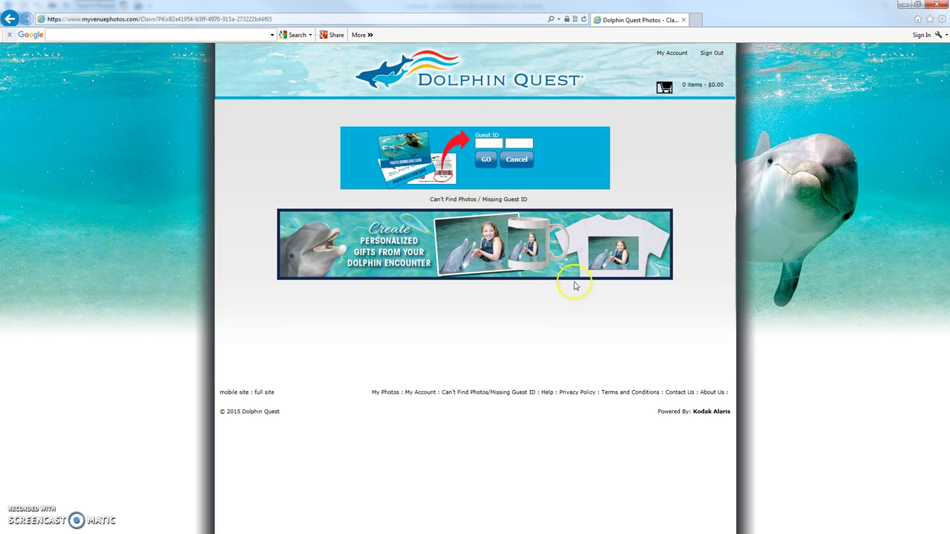
left_click(484, 144)
left_click(485, 159)
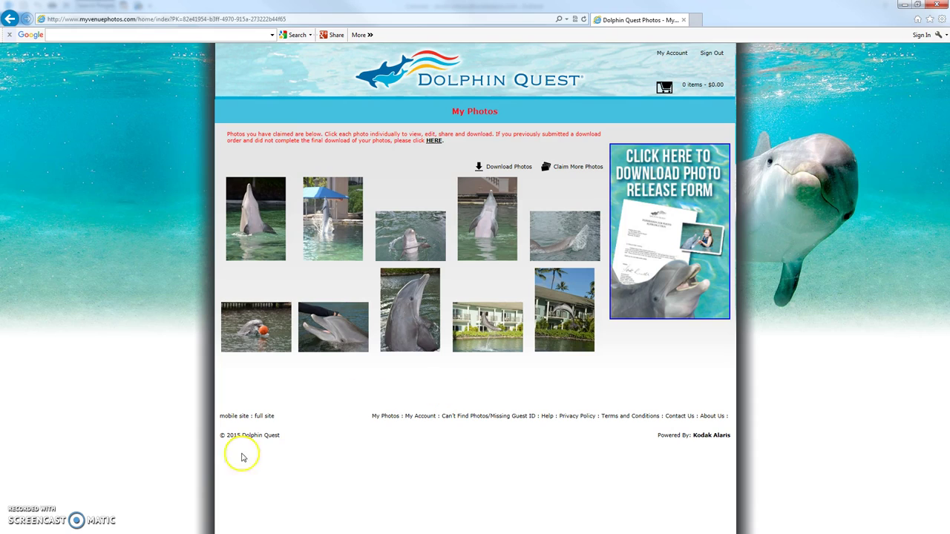
Step: Open Photo Options for the dolphin pushing the orange ball
left_click(82, 421)
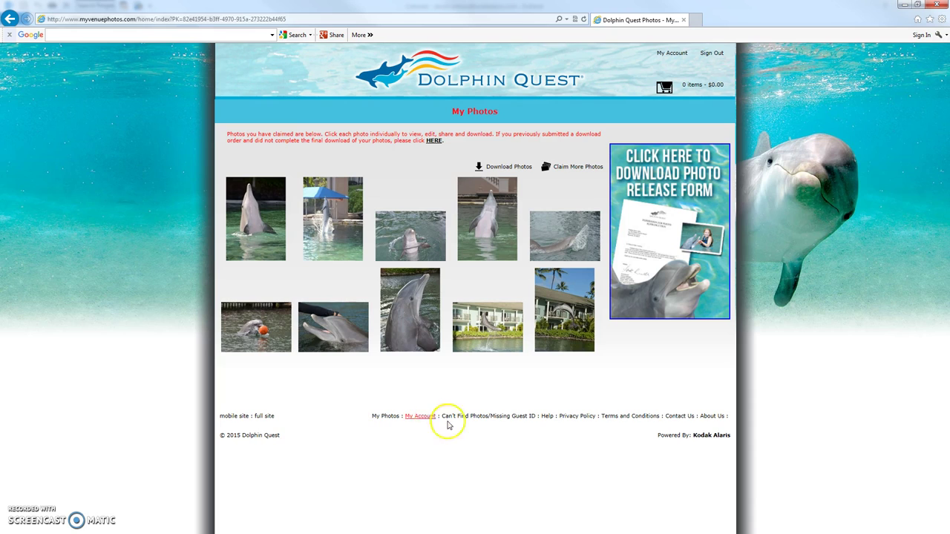
left_click(265, 336)
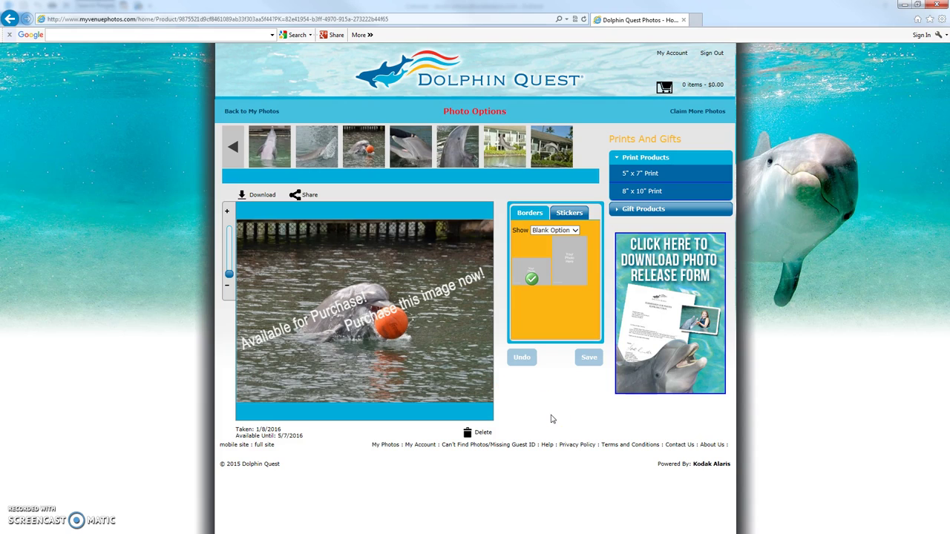
Step: Go back from Photo Options to the My Photos gallery
key("alt+Left")
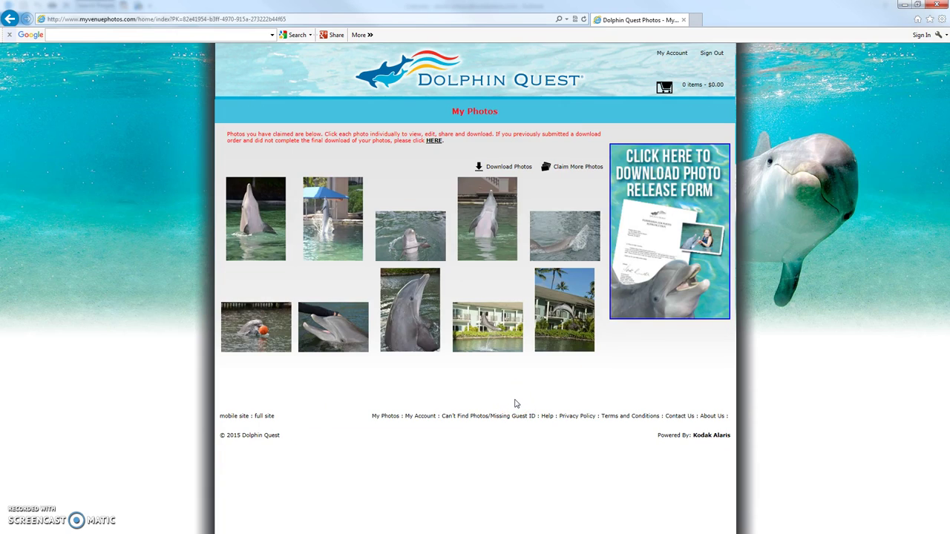
left_click(646, 156)
Step: Open the photo release form page in a new tab and select the Dolphin Quest Hawaii form
left_click(677, 219)
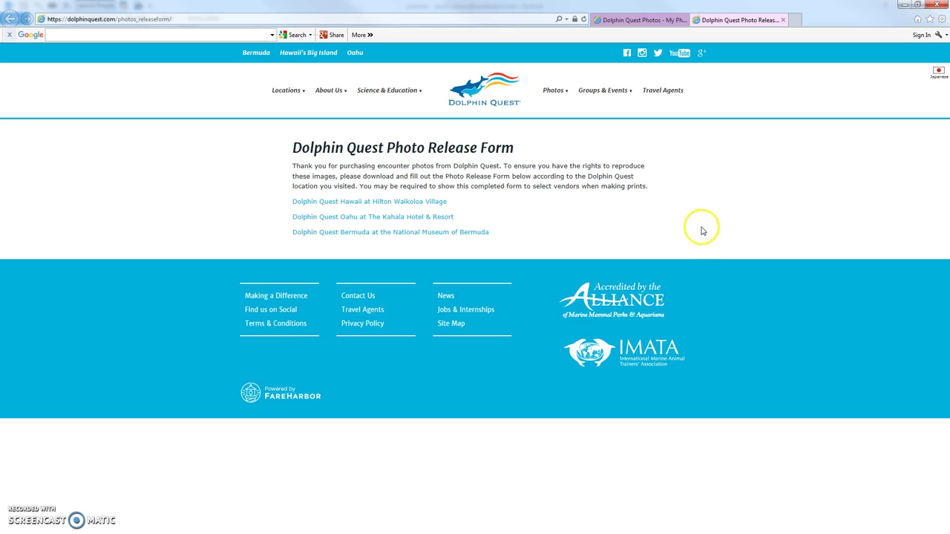
left_click(398, 204)
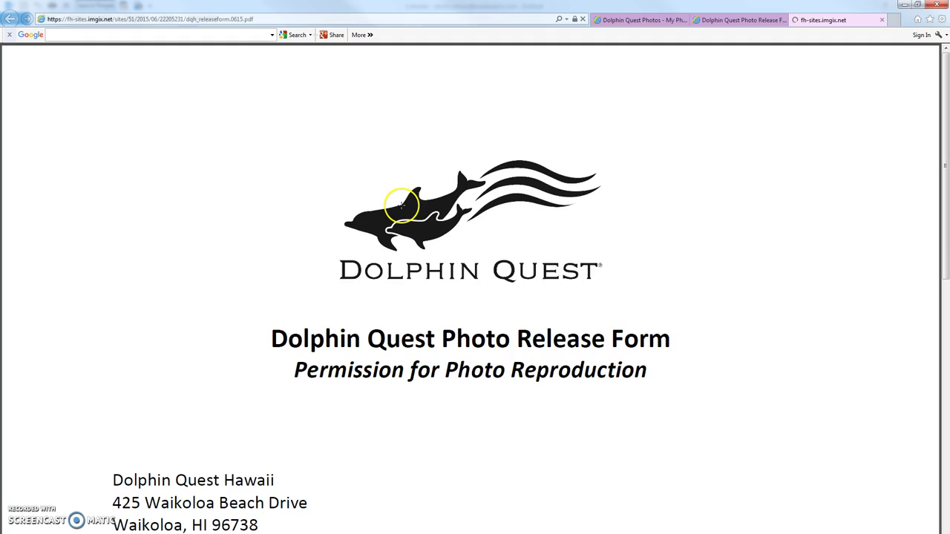
Step: Scroll through the Dolphin Quest Hawaii Photo Release Form PDF to read it
scroll(538, 276, "down", 3)
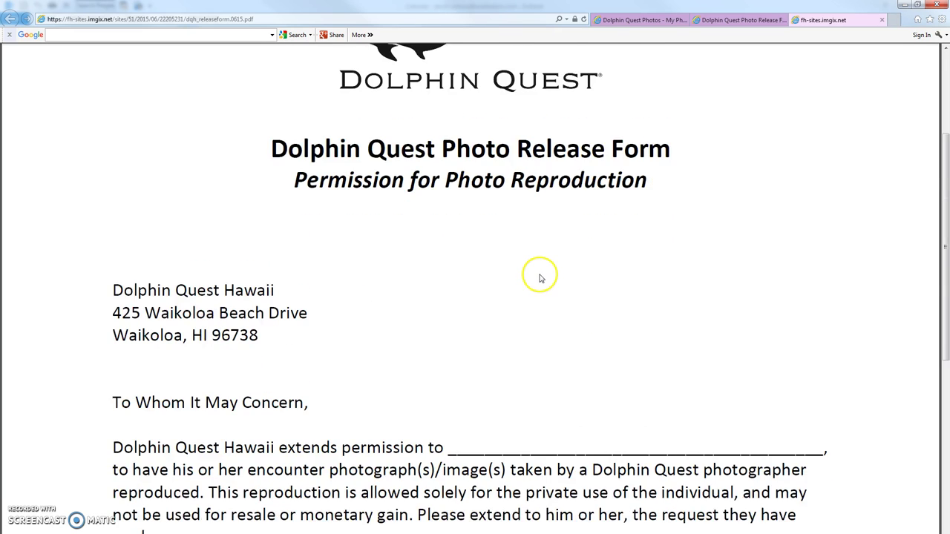
scroll(539, 276, "down", 2)
scroll(523, 267, "down", 2)
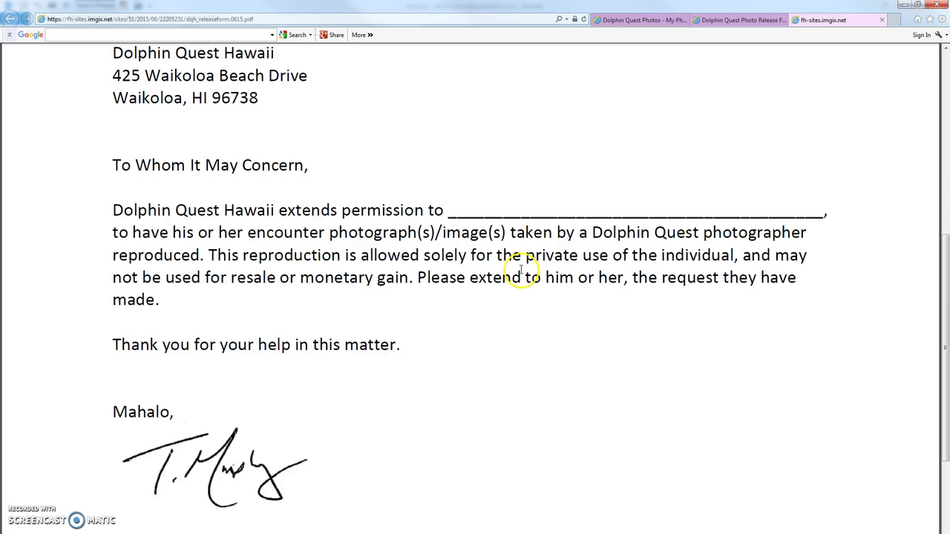
scroll(519, 269, "up", 3)
scroll(519, 269, "down", 4)
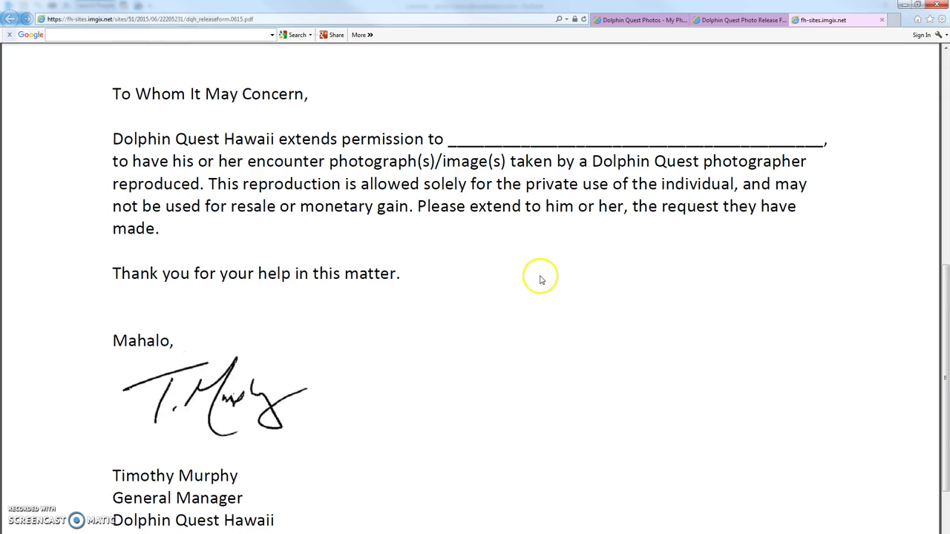
scroll(542, 277, "up", 5)
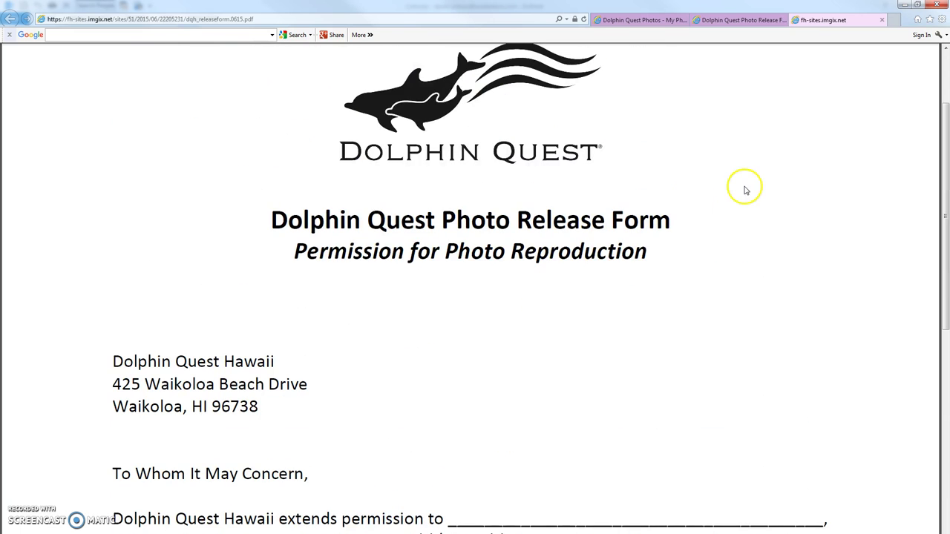
Step: Go back via the release form listing page to the My Photos gallery tab
scroll(746, 190, "up", 2)
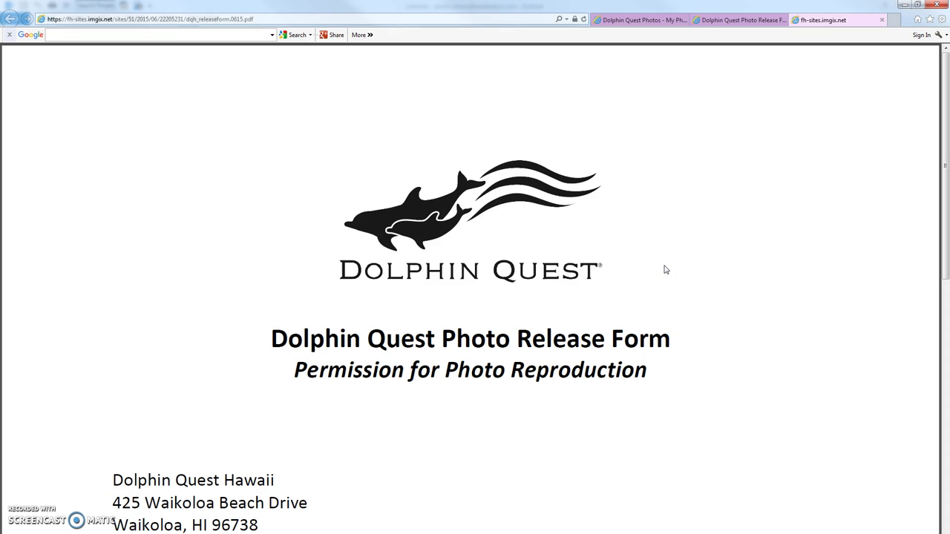
left_click(742, 21)
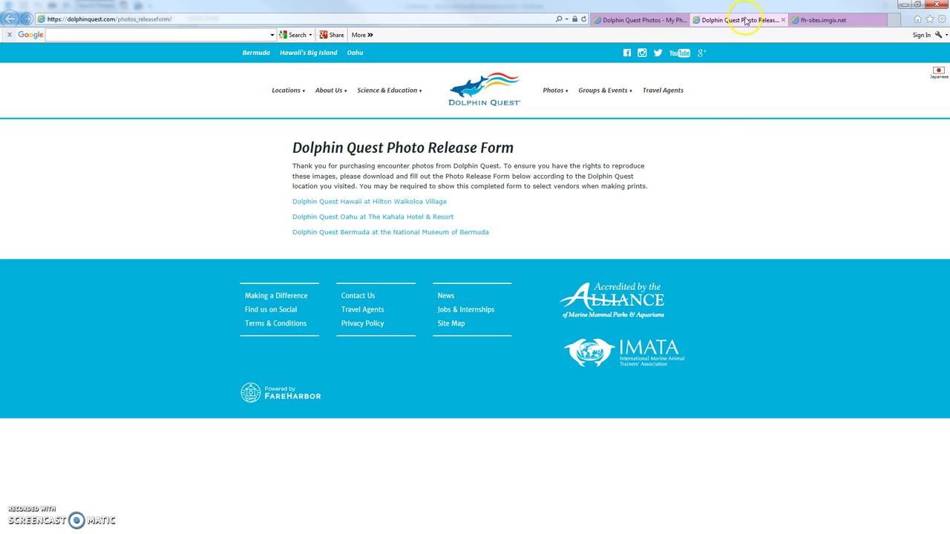
left_click(645, 20)
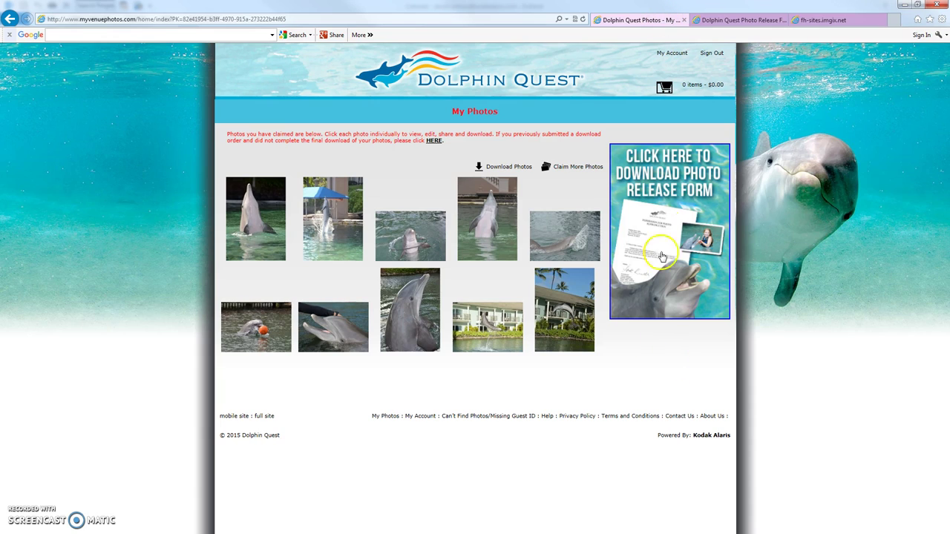